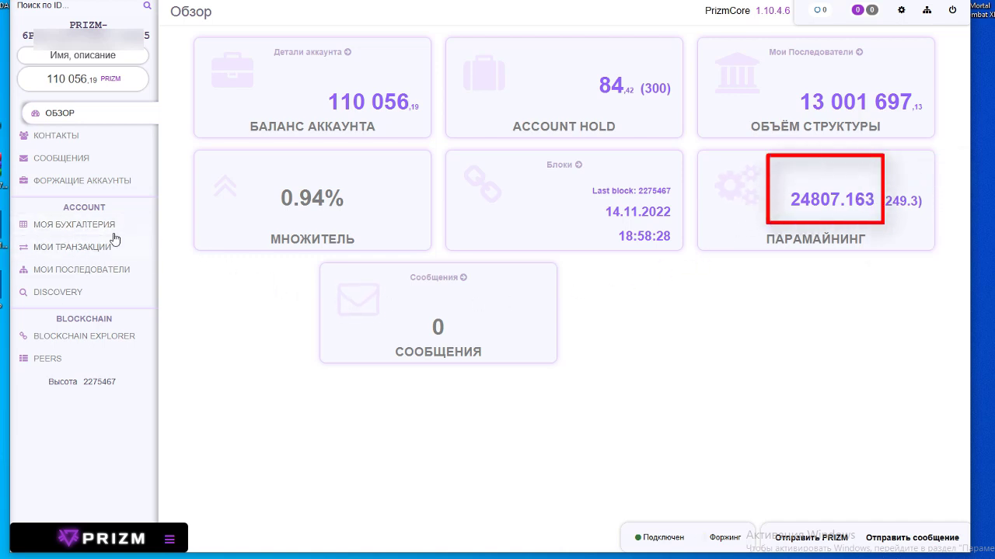
Step: In the blockchain explorer, filter the blocks table to those forged by this account (СФОРЖЕНО ВАМИ)
left_click(78, 339)
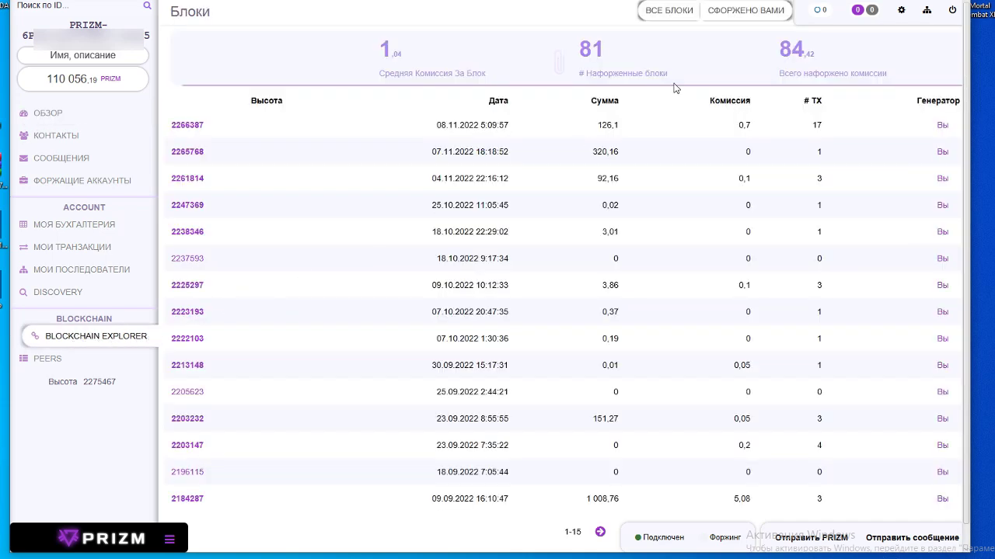
left_click(728, 15)
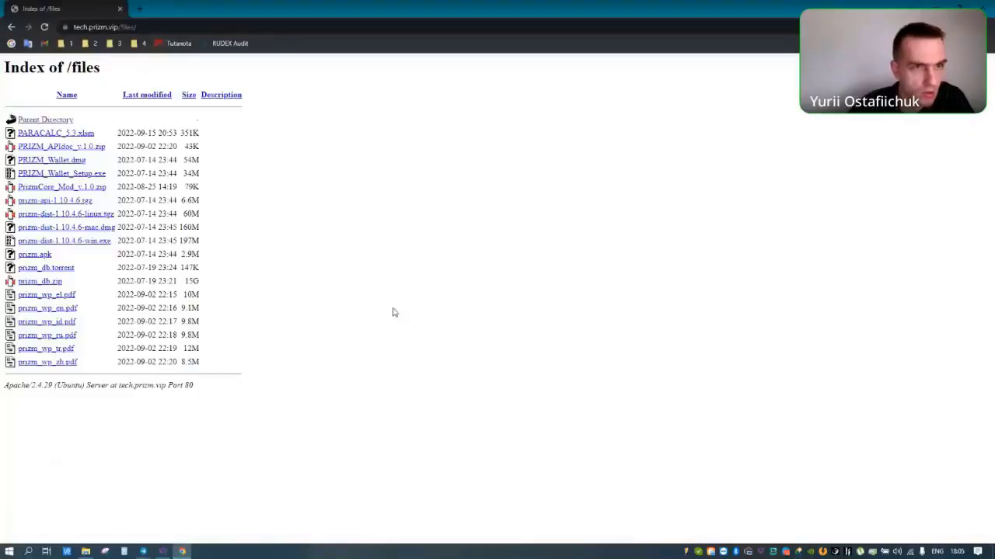
Step: Download PARACALC_5.3.xlsm from the tech.prizm.vip/files listing and open the downloaded workbook
left_click(165, 28)
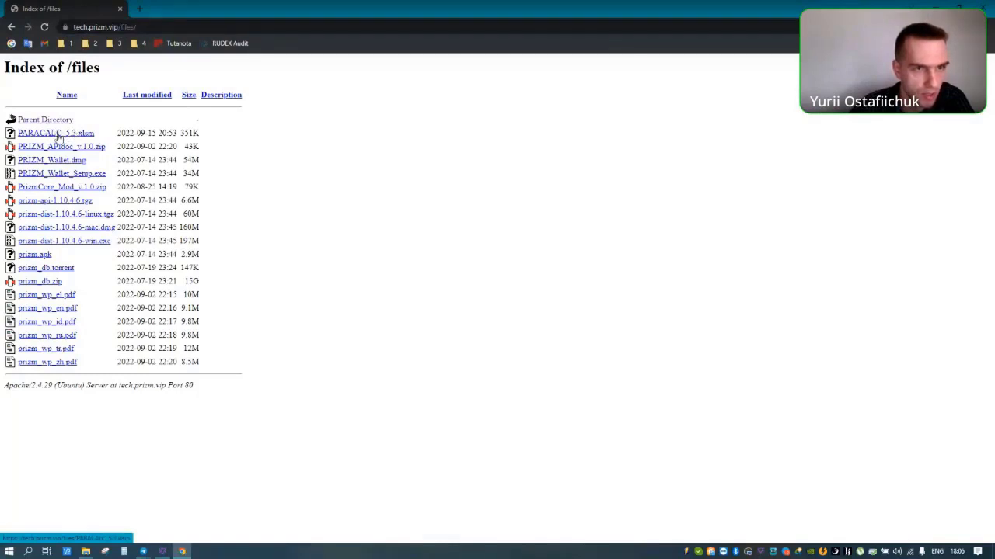
left_click(68, 135)
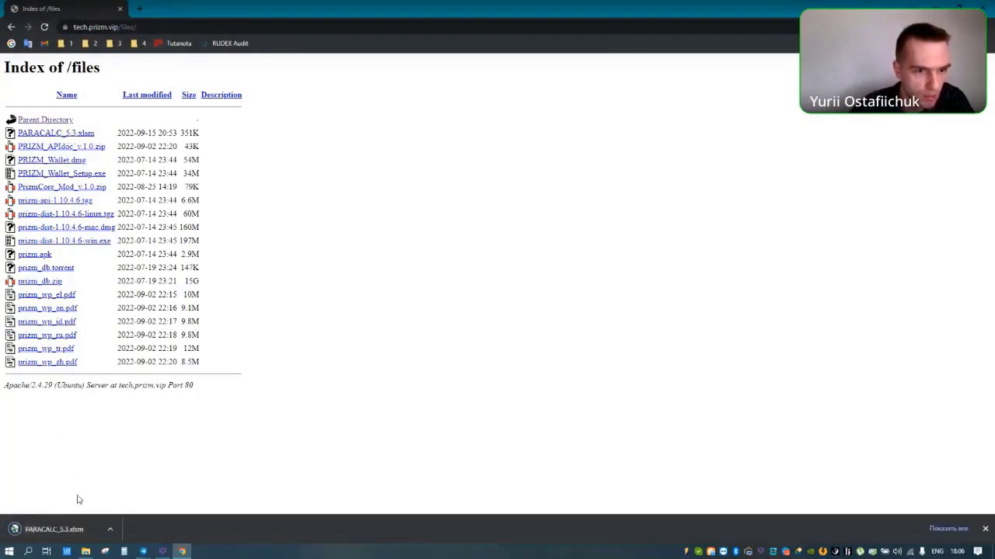
left_click(58, 533)
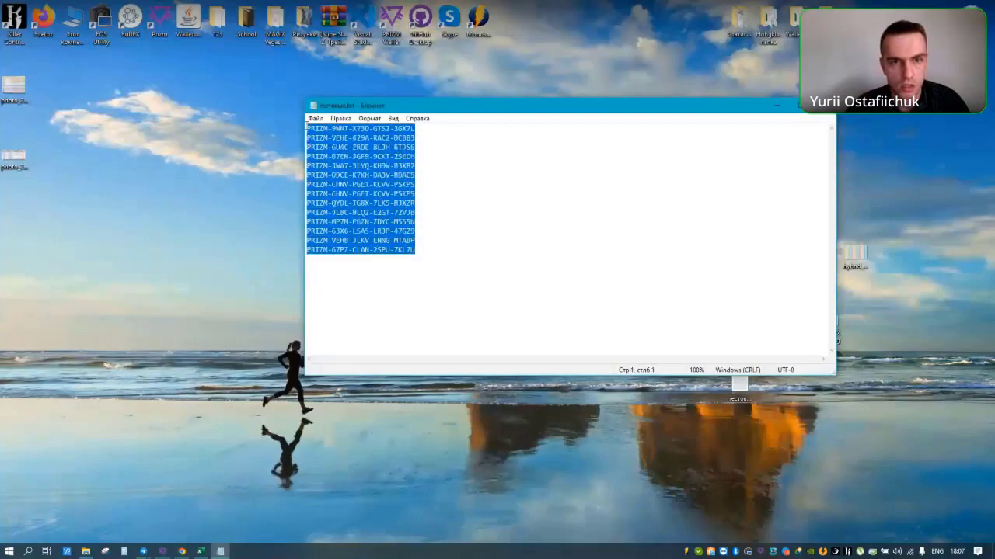
Step: Paste the 14 copied PRIZM addresses into the Addresses sheet, then view the Report sheet
key("alt+Tab")
type("PRIZM-9WNT-X73D-GTS2-3GX7L PRIZM-VEHE-429A-RAC2-DCB83 PRIZM-GU4C-ZRDE-8LJH-6TJS6 PRIZM-B7EN-JGF9-9CKT-2SECH PRIZM-JWA7-3LYQ-KH9W-B3X82 PRIZM-D9CE-K7KH-DA3V-8DAC5 PRIZM-CHNV-P6ET-KCVV-P5KPS PRIZM-CHNV-P6ET-KCVV-P5KPS PRIZM-QYDL-TG8X-7LK5-BJXZR PRIZM-JL8C-NLQ2-E2GT-72VJB PRIZM-MP7M-P6ZN-ZDYC-M555N PRIZM-63X6-LSA5-LRJP-47GZ9 PRIZM-VEHB-JLKV-ENNG-MTABP PRIZM-67PZ-CLAN-2SPU-7KL7U")
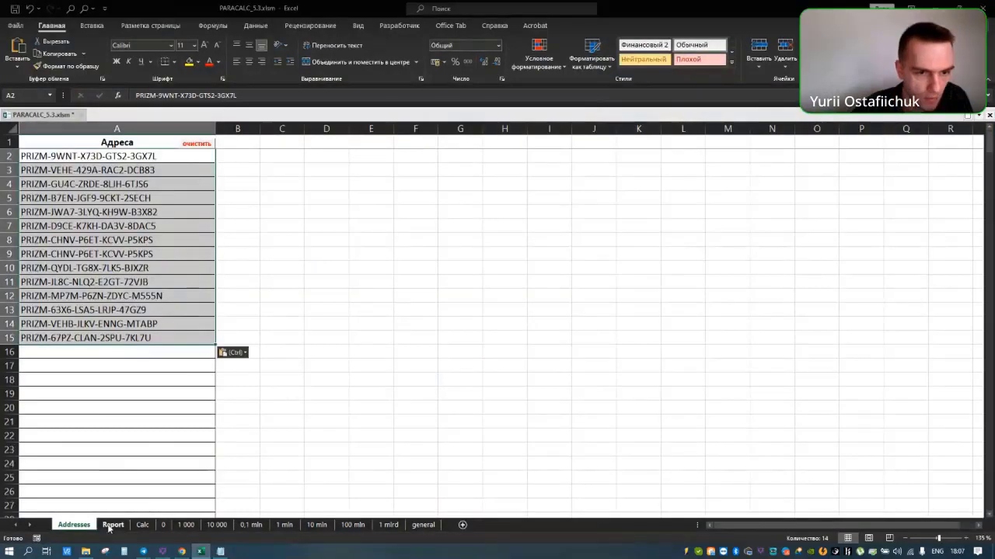
left_click(113, 525)
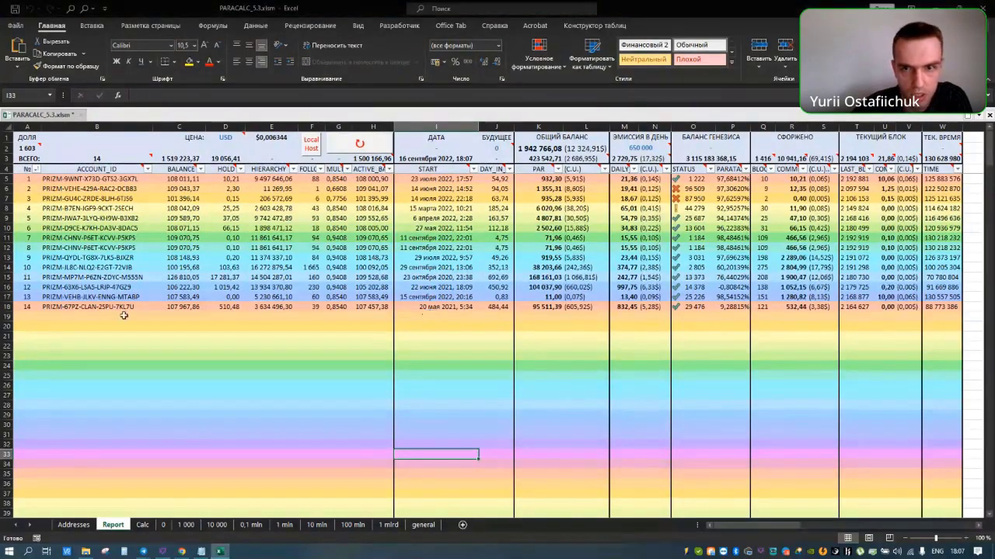
Step: Read status-bar totals for the account ID, BALANCE, HOLD, HIERARCHY, multiplier and active balance columns
left_click_drag(89, 178, 90, 305)
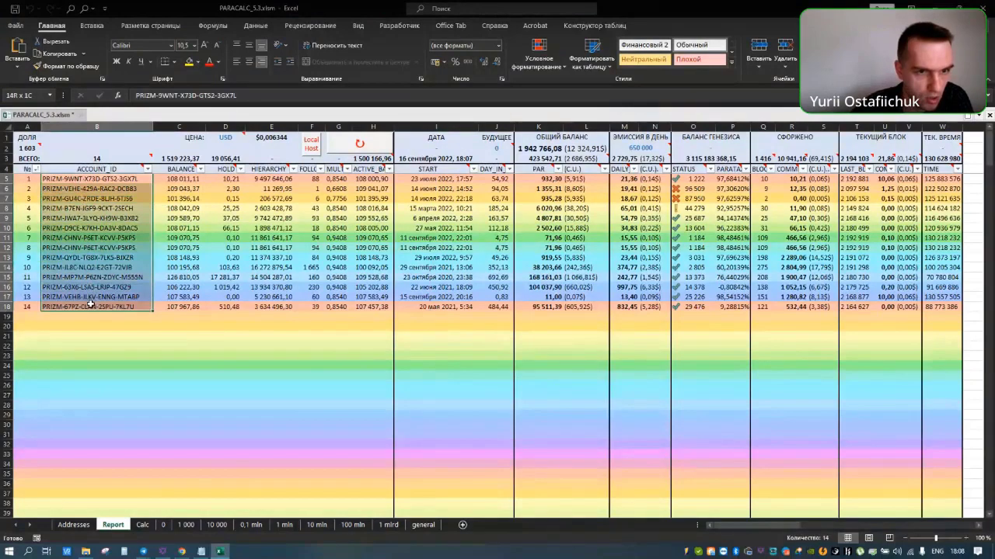
left_click_drag(189, 179, 189, 295)
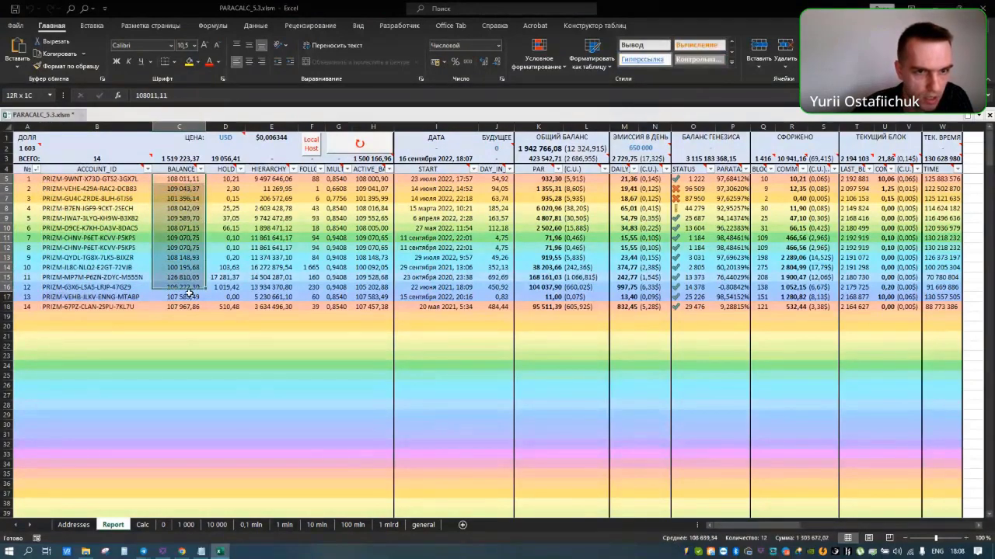
left_click_drag(226, 179, 226, 307)
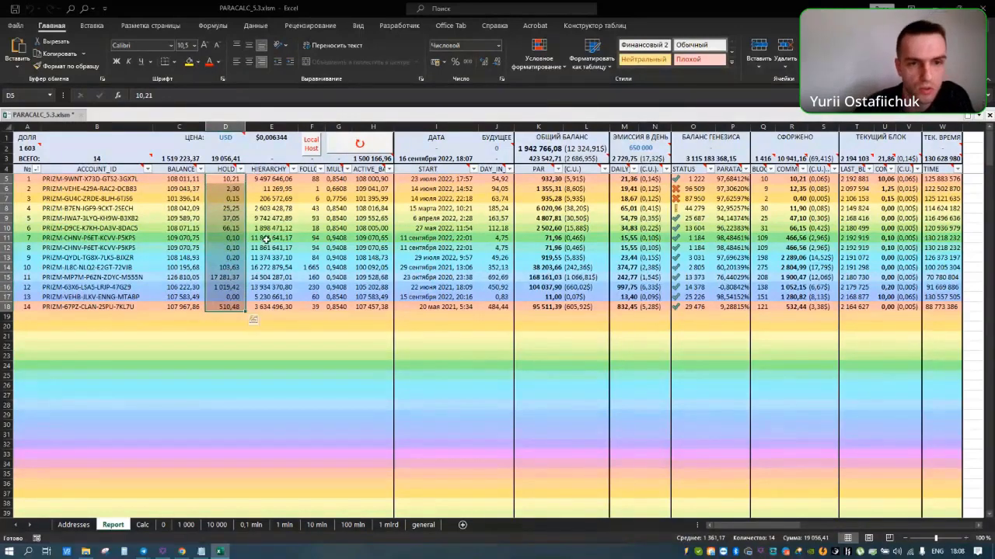
left_click_drag(271, 179, 279, 307)
left_click(316, 180)
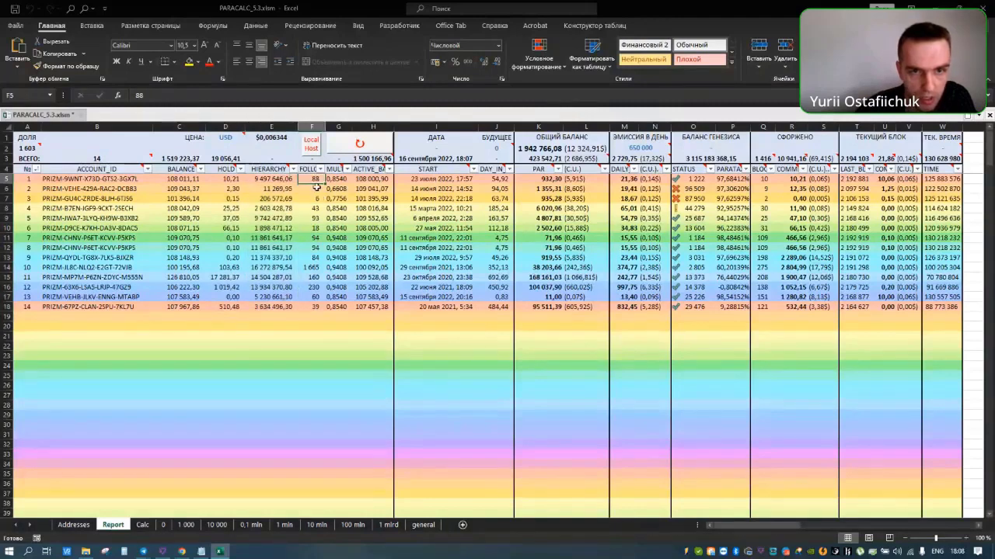
left_click_drag(336, 179, 342, 307)
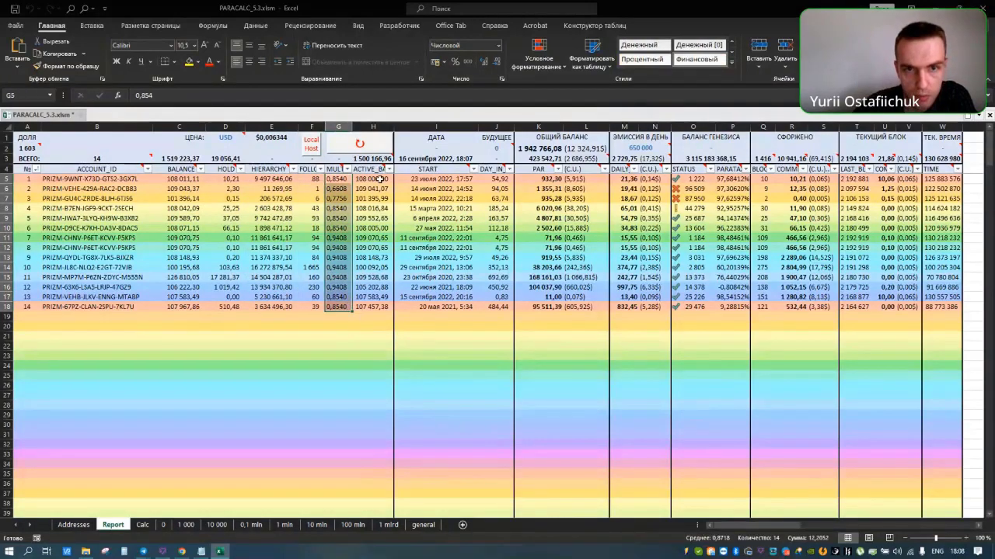
left_click_drag(379, 180, 373, 308)
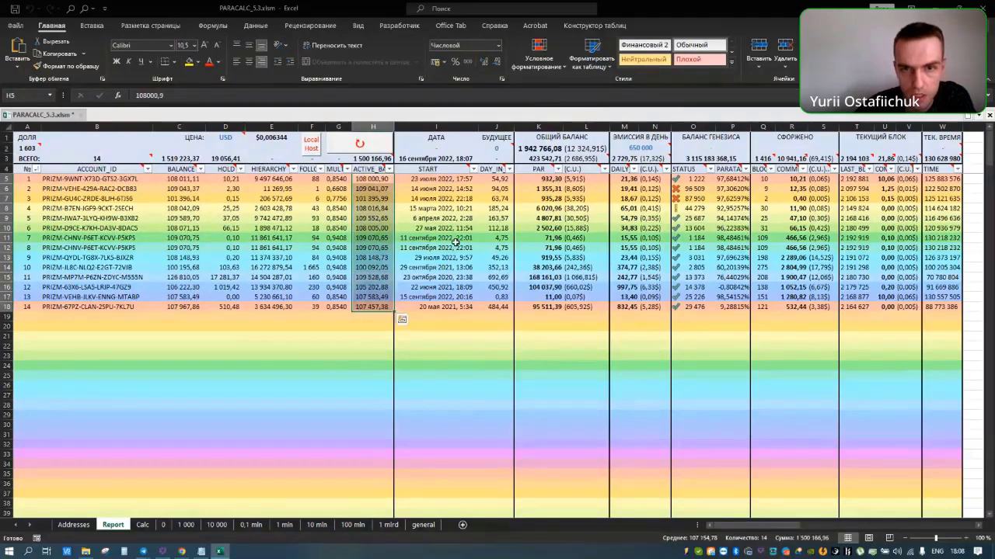
Step: Read totals for the PAR, currency-converted PAR and daily emission columns
key("Right")
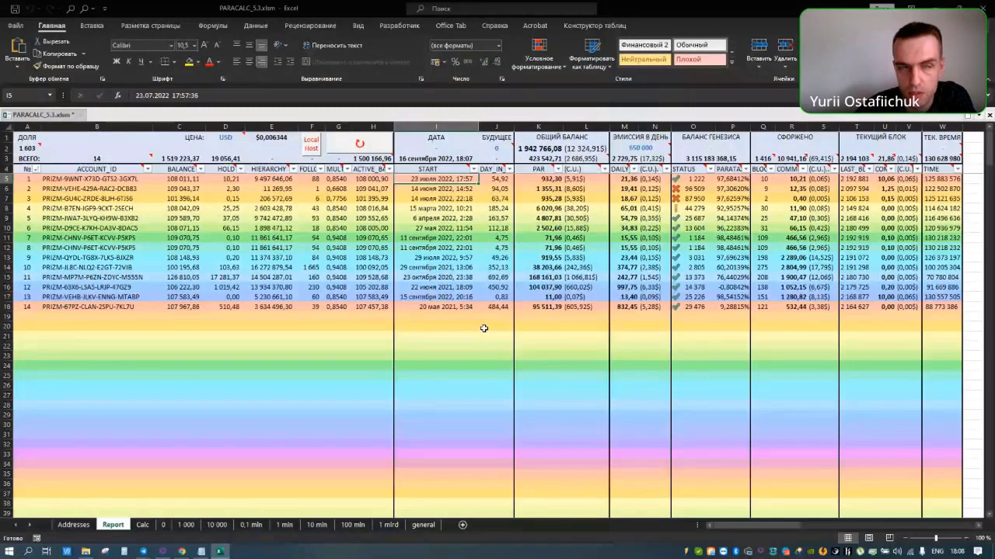
left_click_drag(504, 179, 621, 310)
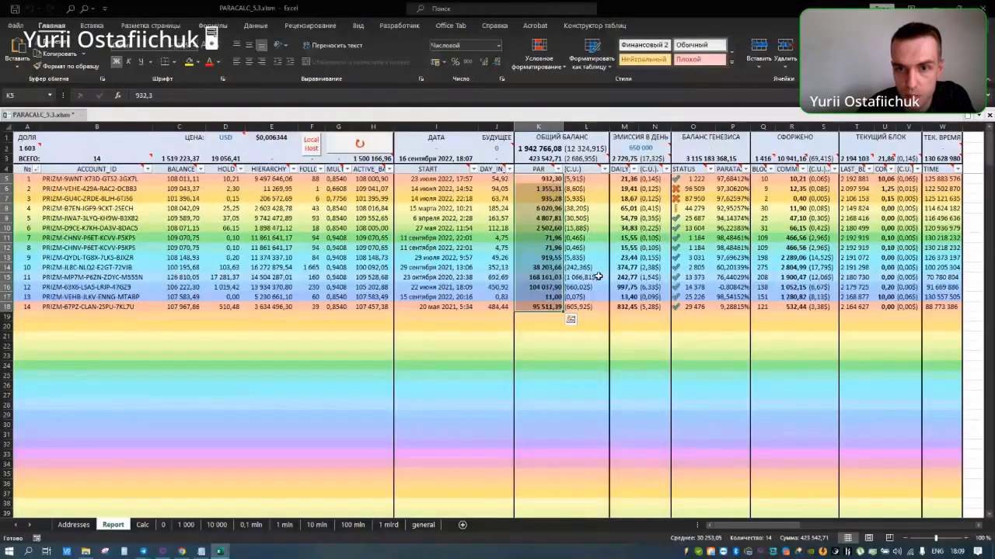
left_click(546, 180)
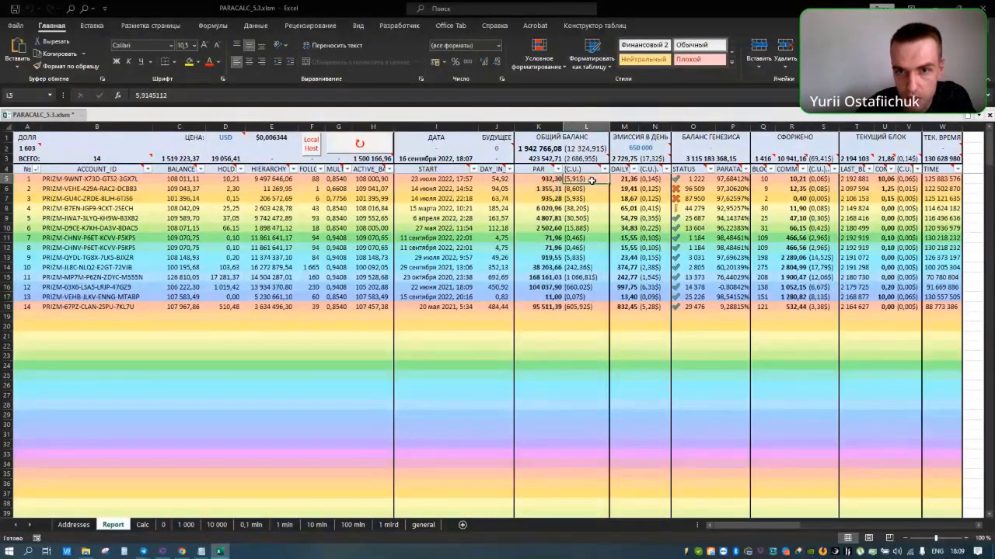
left_click_drag(578, 180, 584, 307)
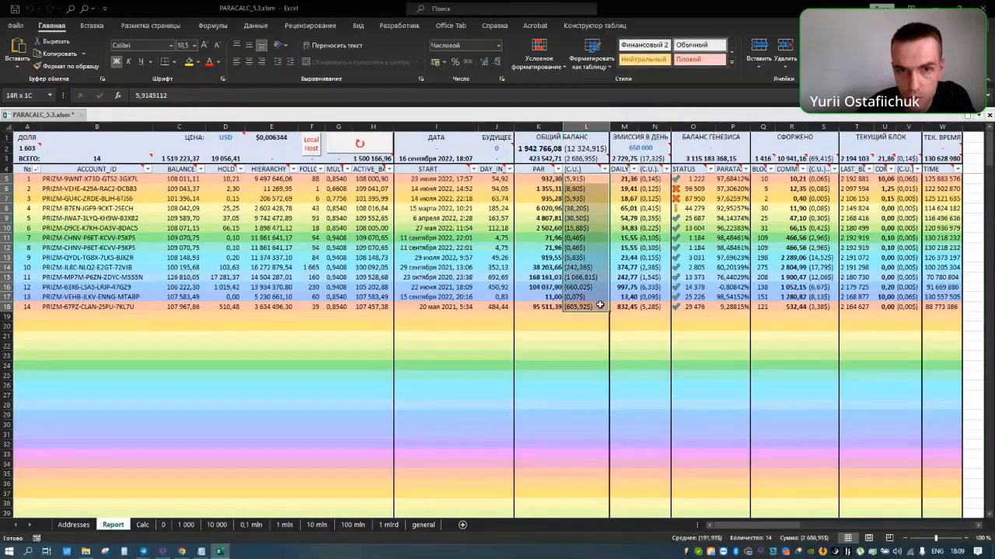
left_click_drag(625, 179, 642, 305)
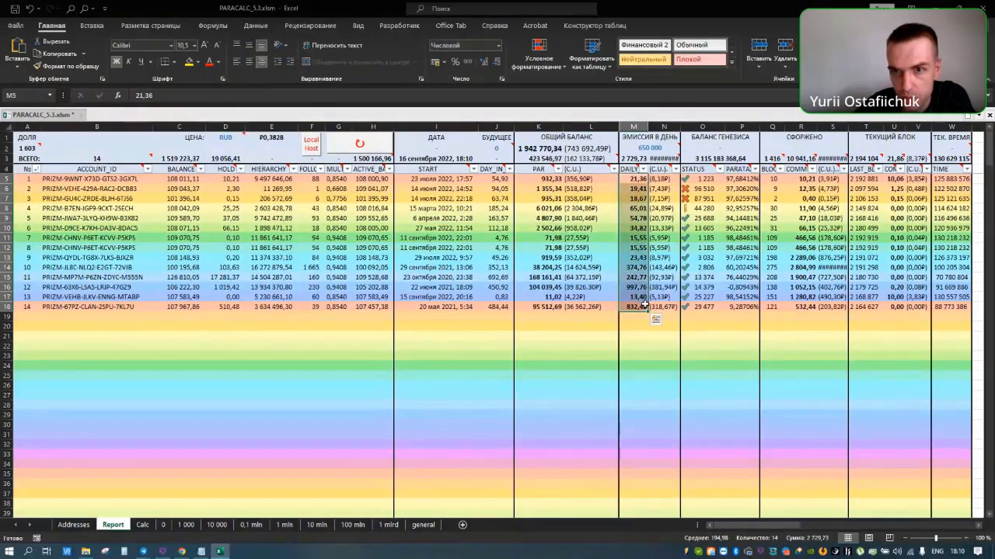
left_click(668, 180)
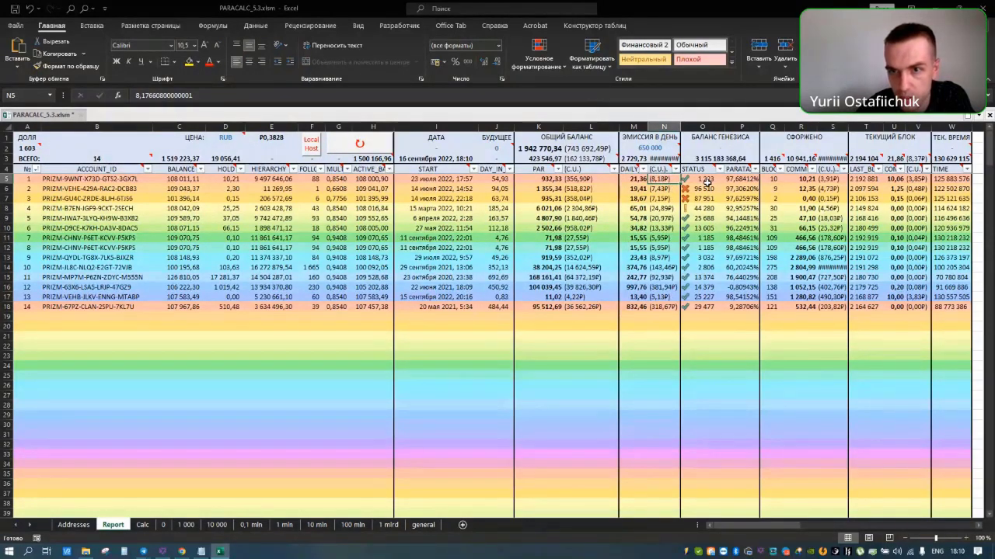
left_click(704, 191)
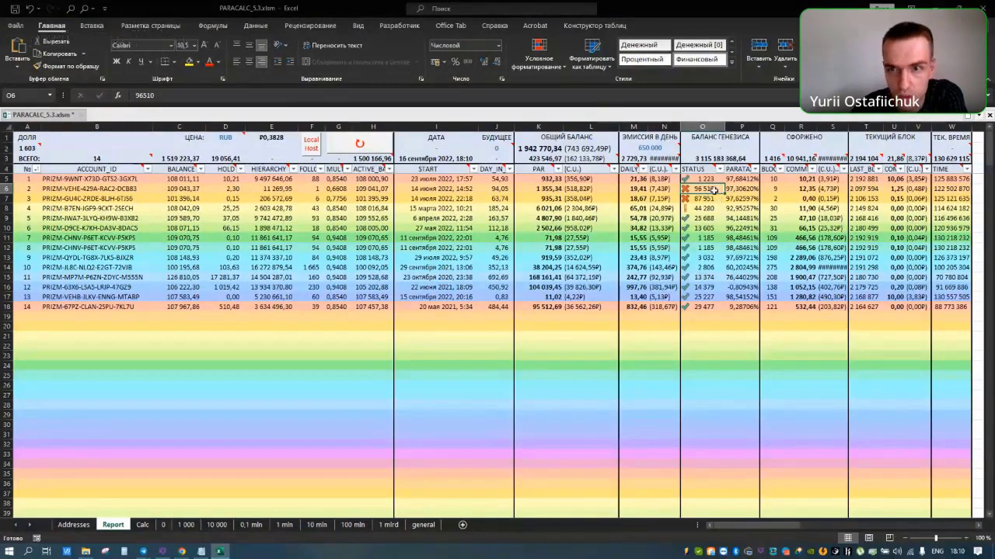
left_click(536, 189)
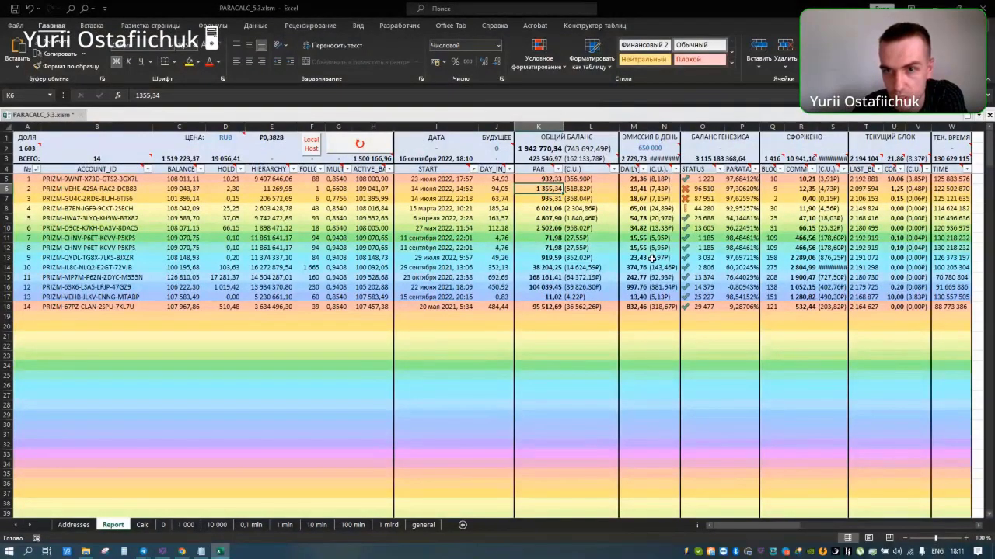
left_click_drag(742, 179, 743, 301)
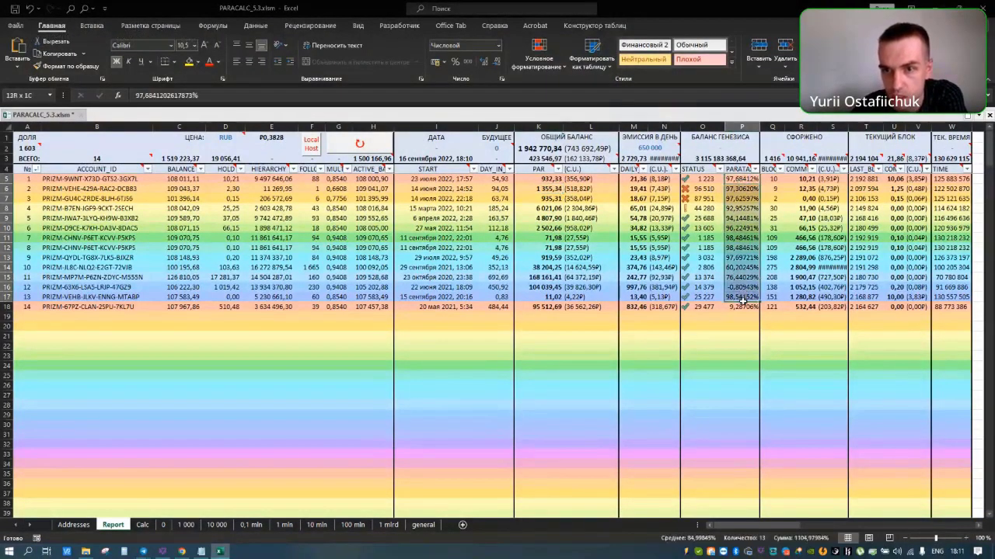
left_click(742, 181)
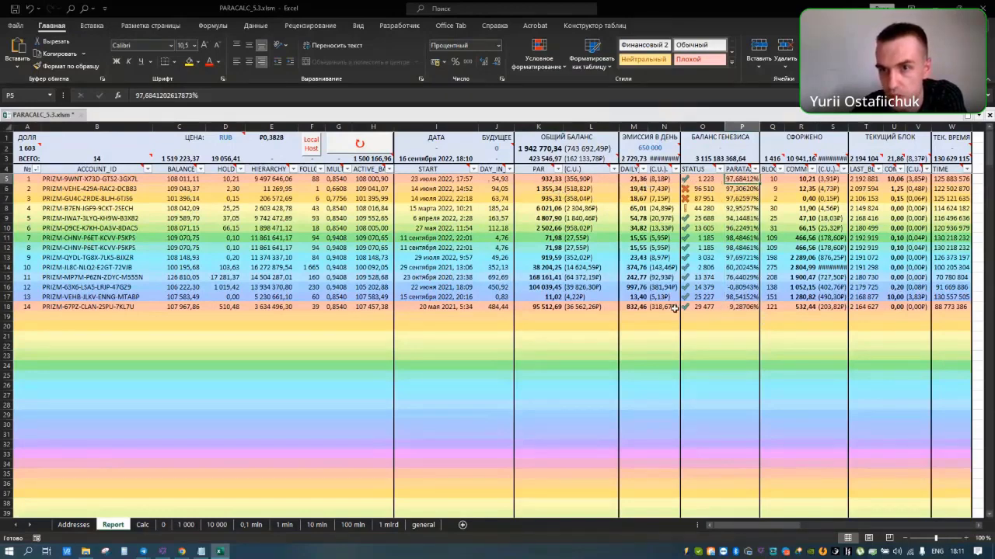
left_click(770, 178)
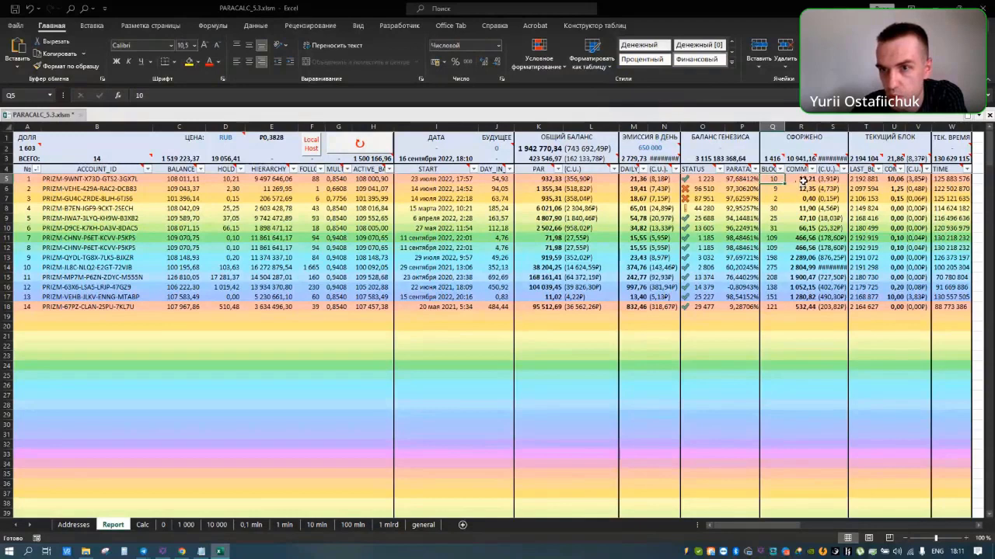
left_click(806, 179)
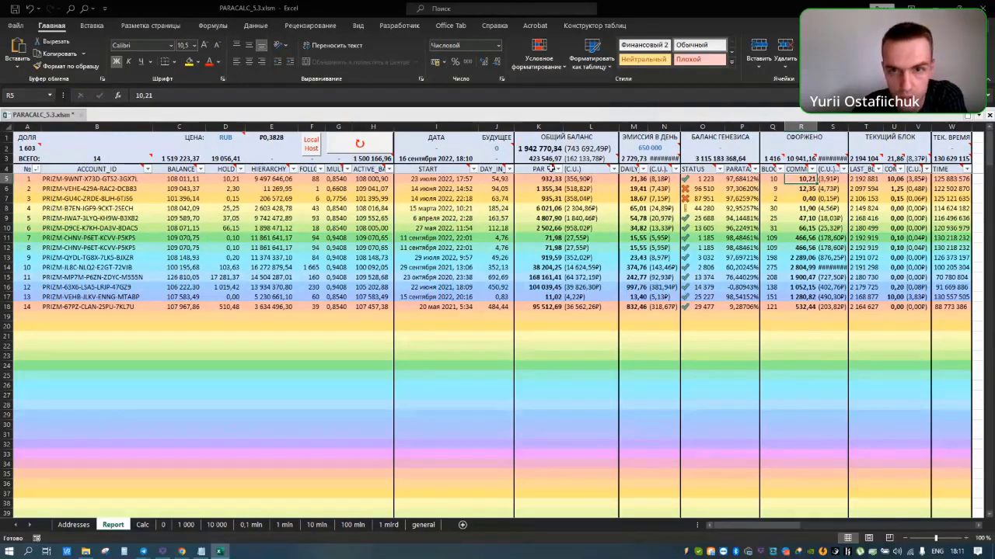
left_click_drag(544, 159, 803, 160)
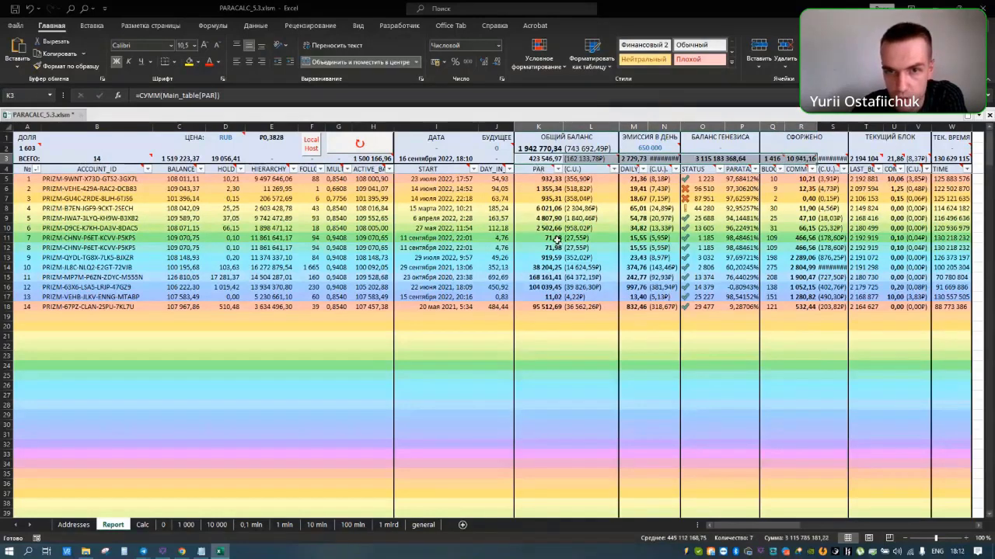
Step: Autofit column N to reveal the daily emission total and adjust column S width
left_click(548, 219)
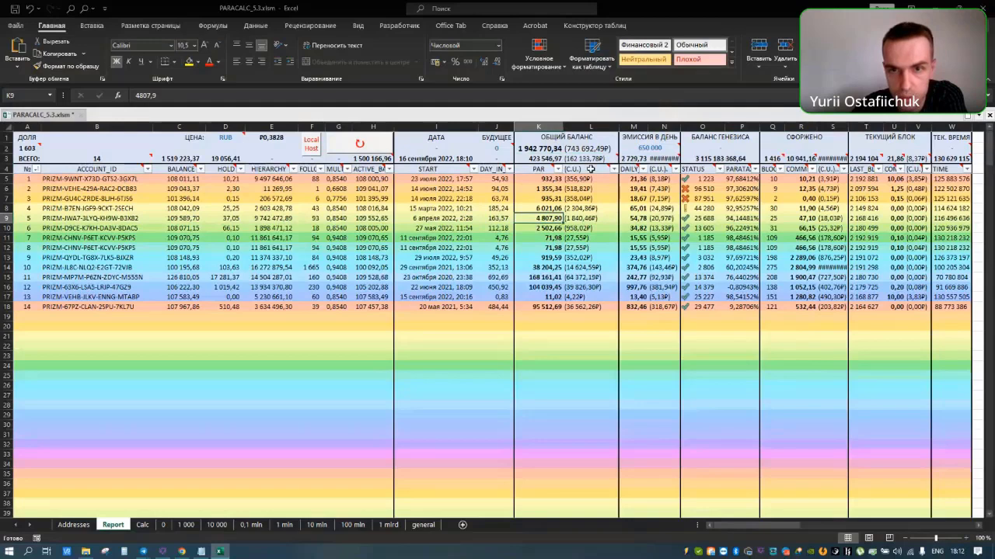
left_click(543, 159)
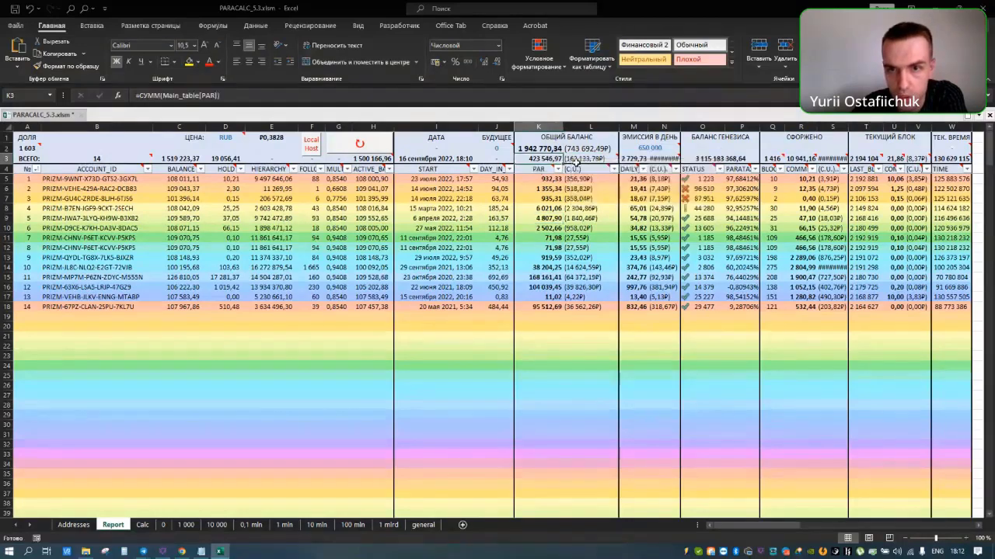
double_click(680, 126)
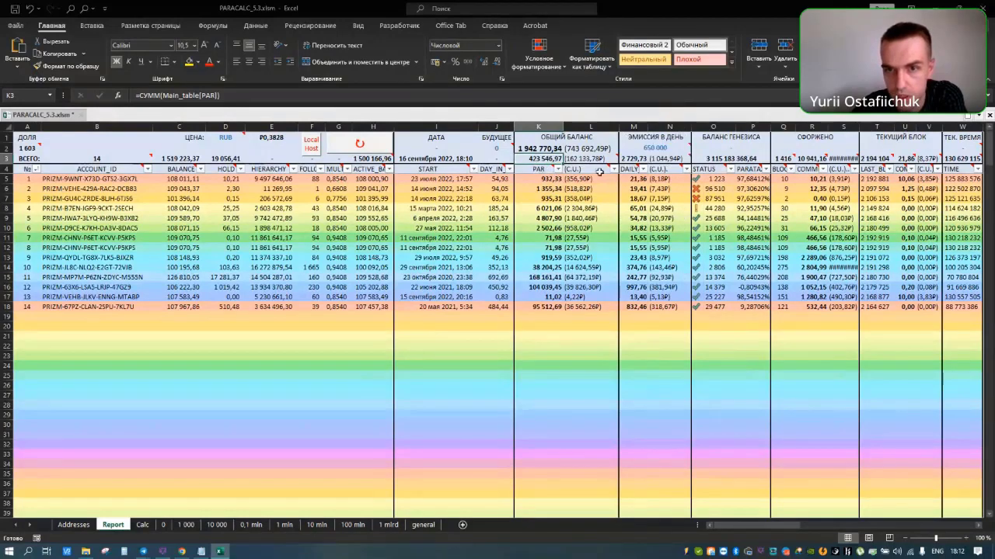
left_click(633, 158)
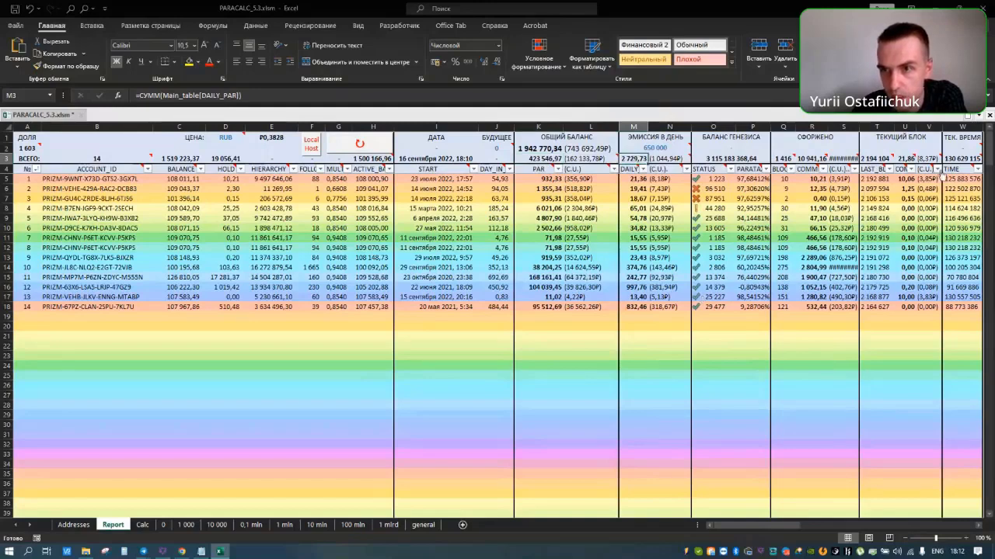
left_click_drag(859, 127, 867, 127)
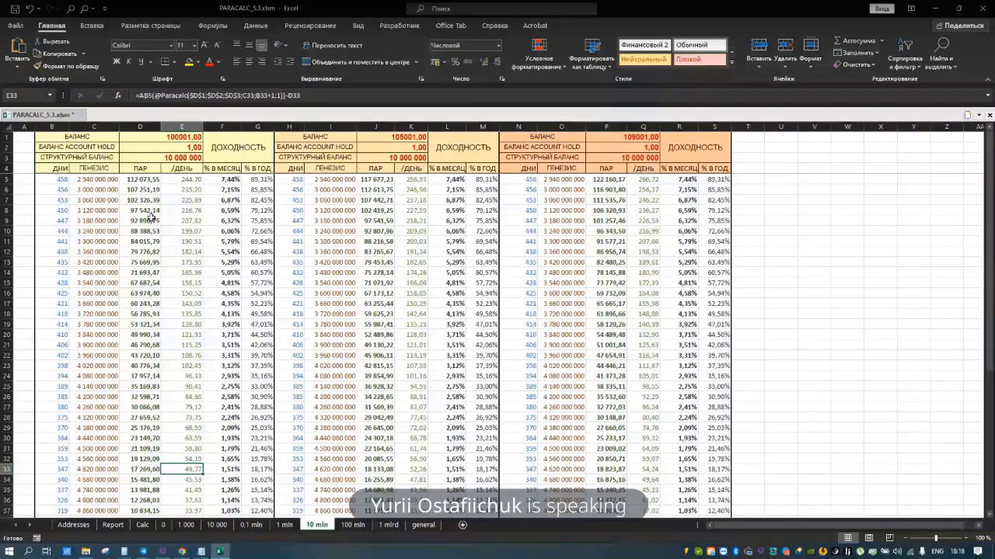
Step: Page through the yield table sheets, including '10 000' and '1 mlrd'
left_click(164, 527)
left_click(224, 527)
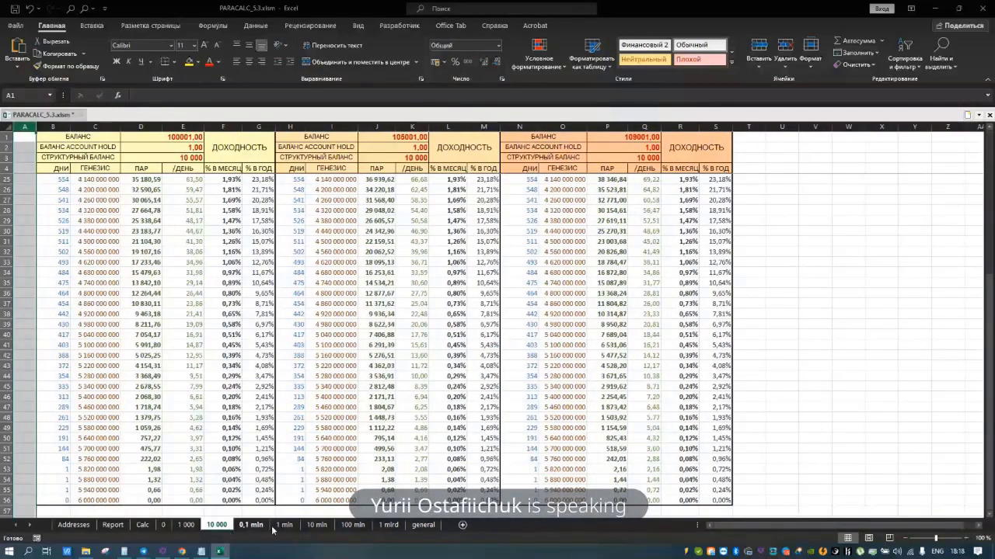
left_click(388, 525)
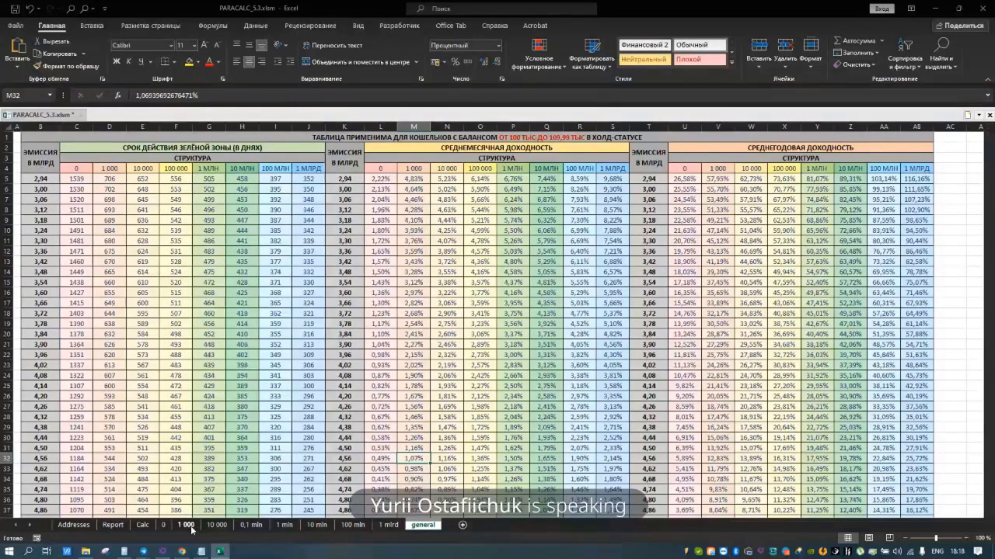
left_click(217, 526)
left_click(423, 525)
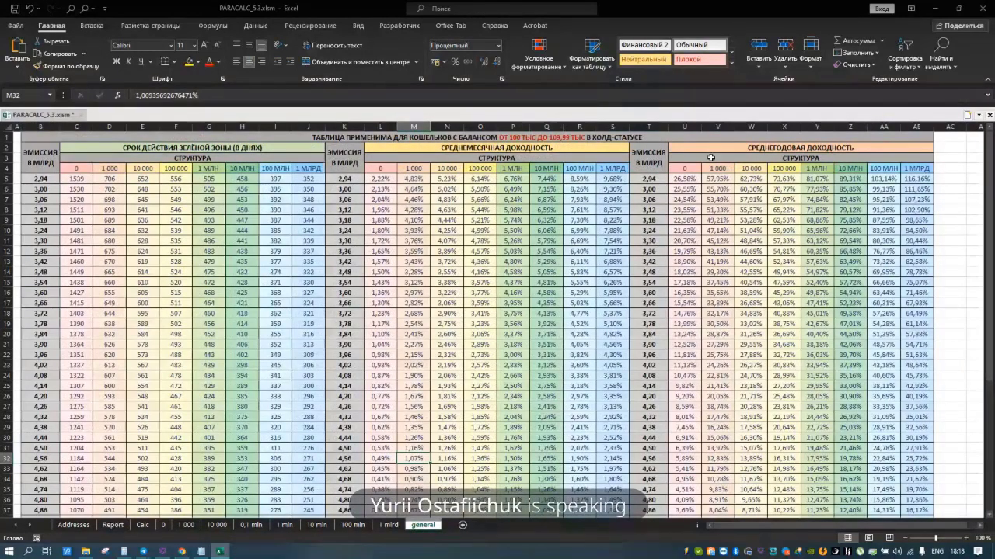
left_click_drag(40, 209, 307, 210)
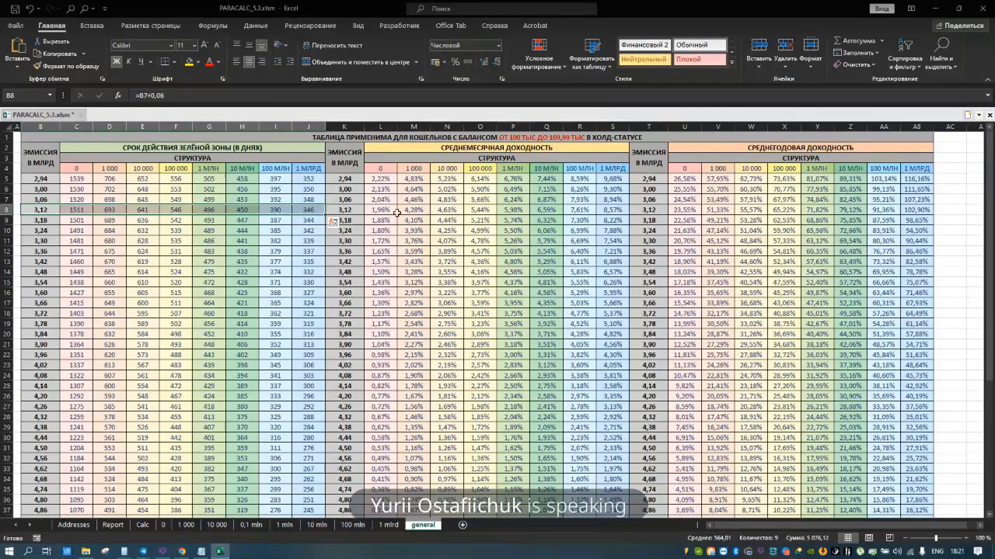
left_click(374, 214)
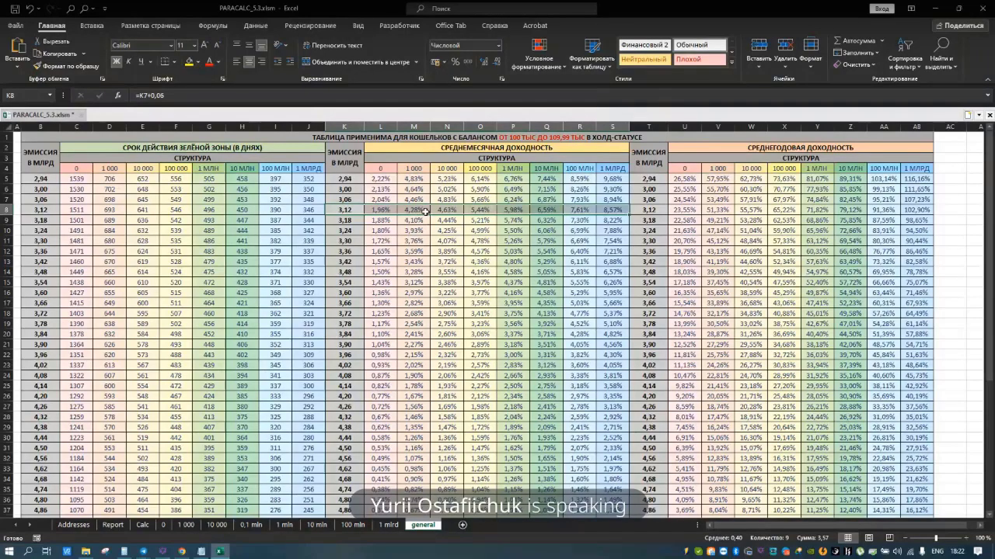
left_click(553, 221)
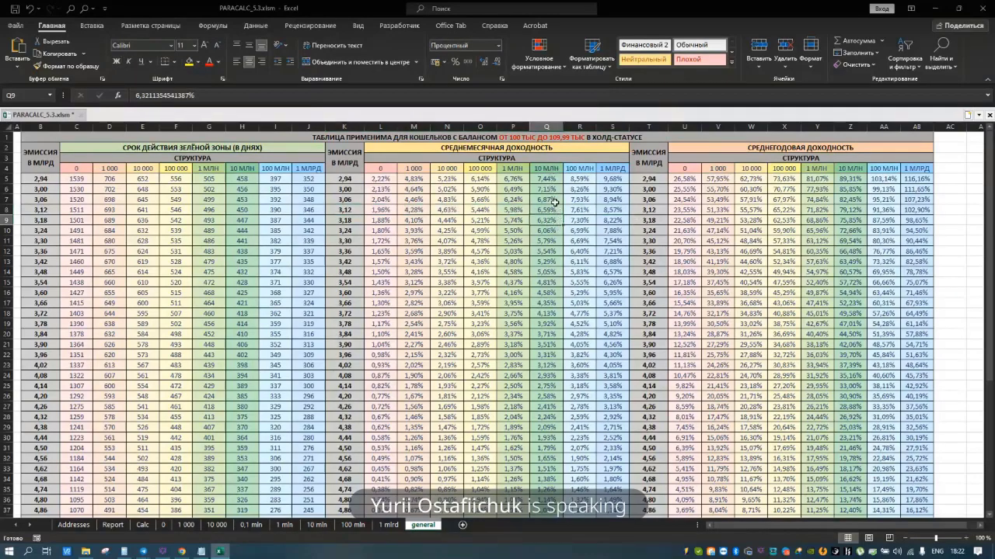
left_click(553, 200)
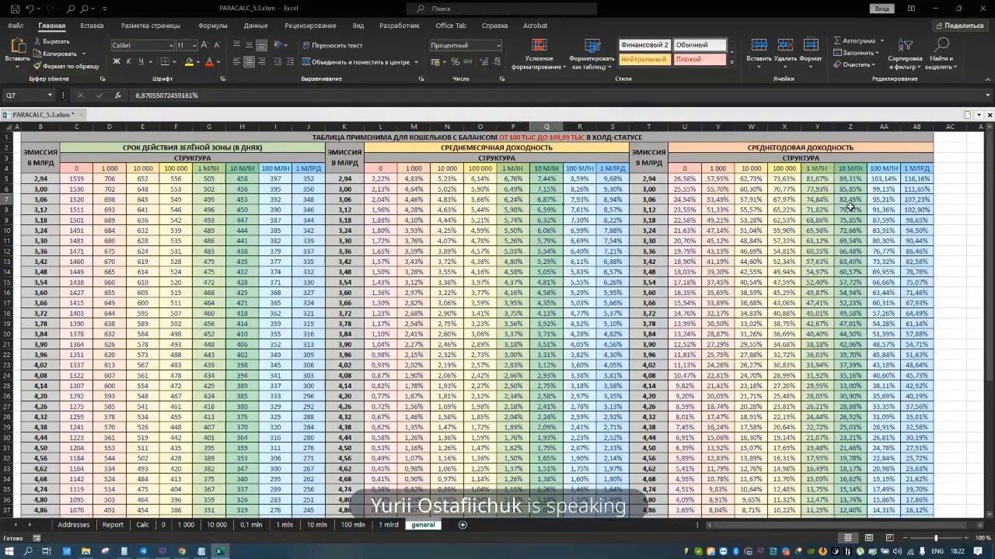
left_click(851, 201)
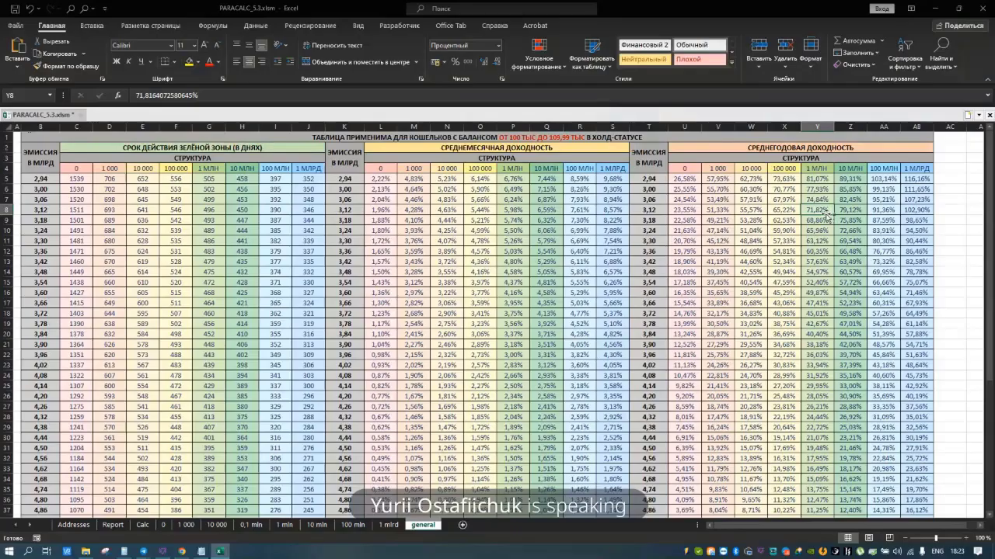
left_click(825, 210)
left_click(887, 168)
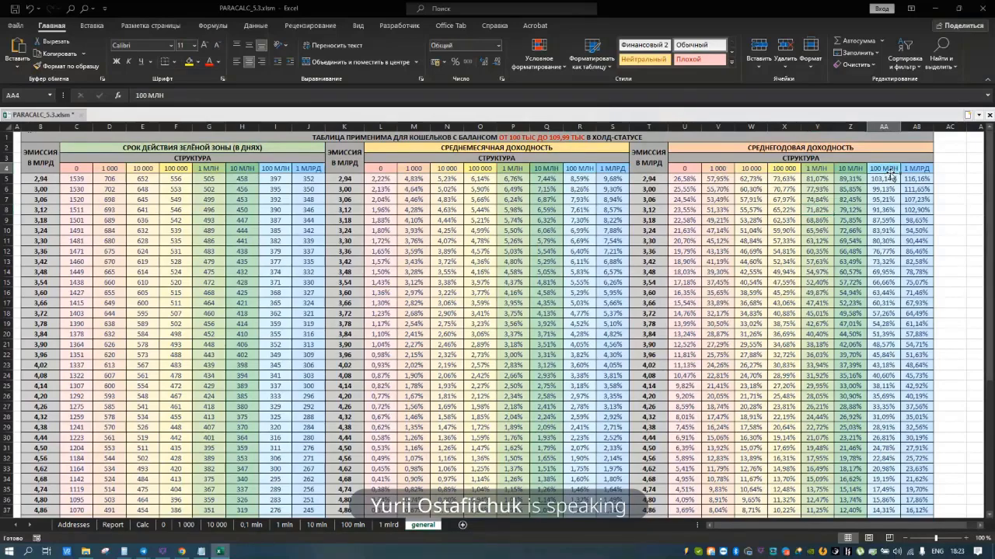